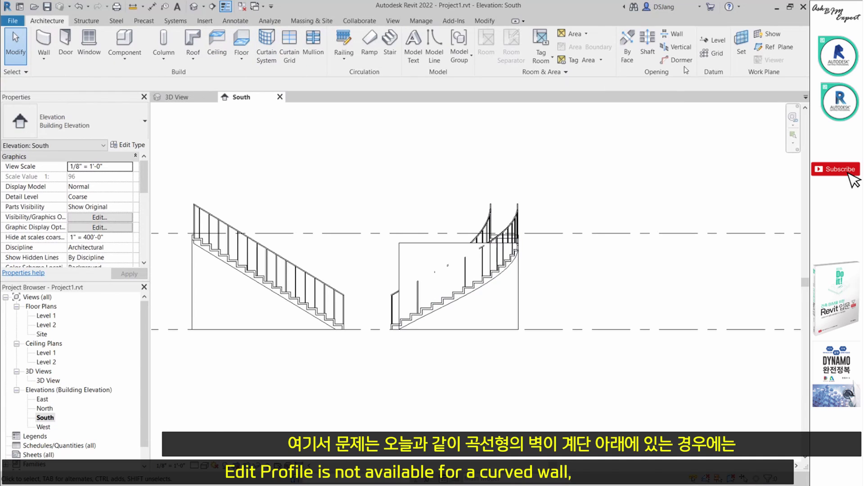
- Draw a sloped reference plane from the base of the curved stair along its underside in the South elevation
{"action": "left_click", "coordinate": [773, 47]}
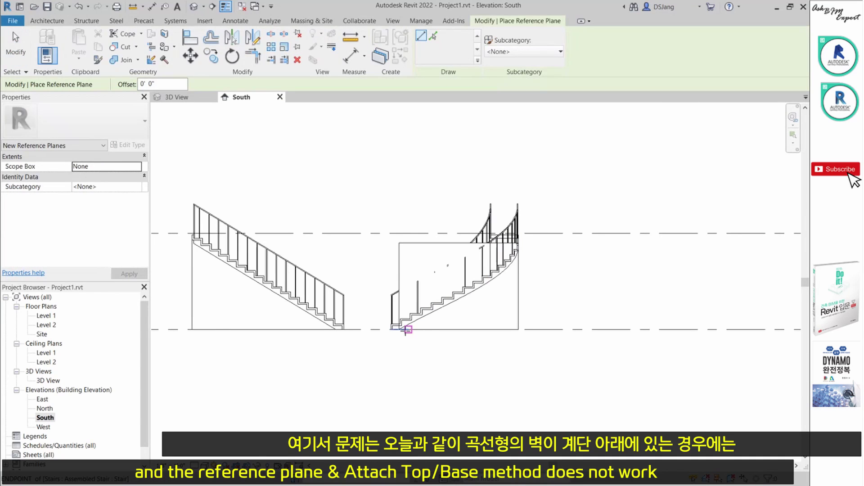
{"action": "left_click", "coordinate": [519, 329]}
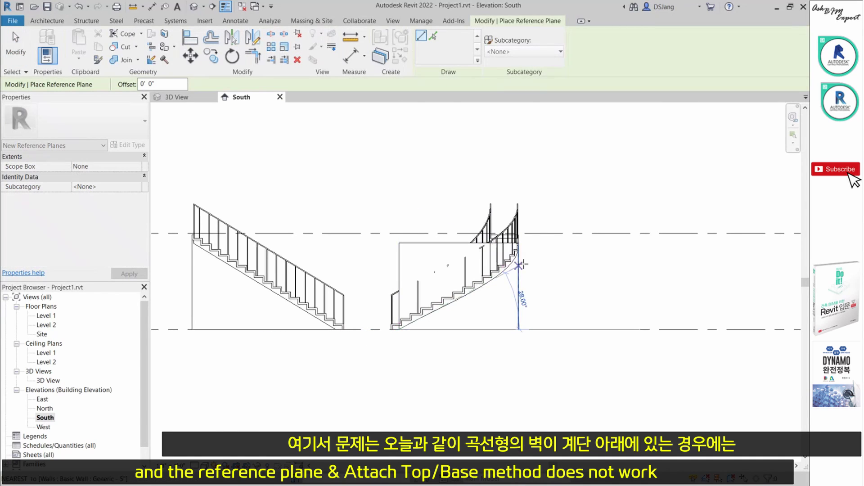
{"action": "scroll", "coordinate": [490, 273], "scroll_direction": "up", "scroll_amount": 4}
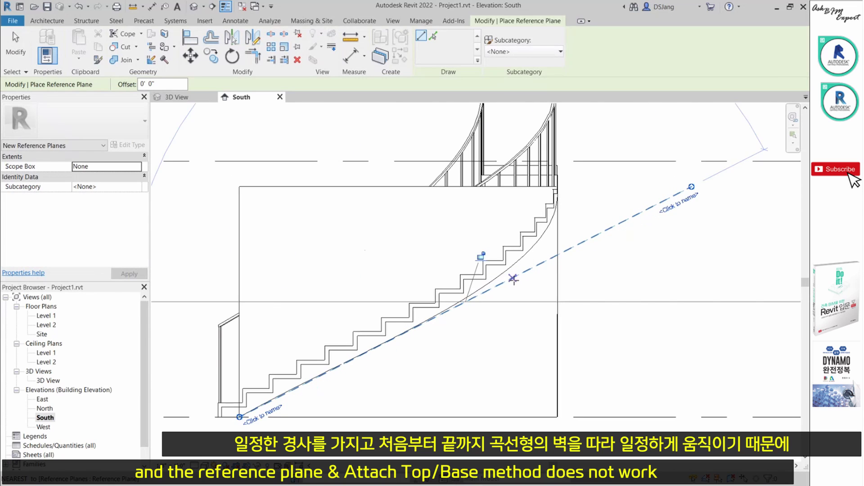
{"action": "left_click", "coordinate": [693, 185]}
{"action": "key", "text": "Escape"}
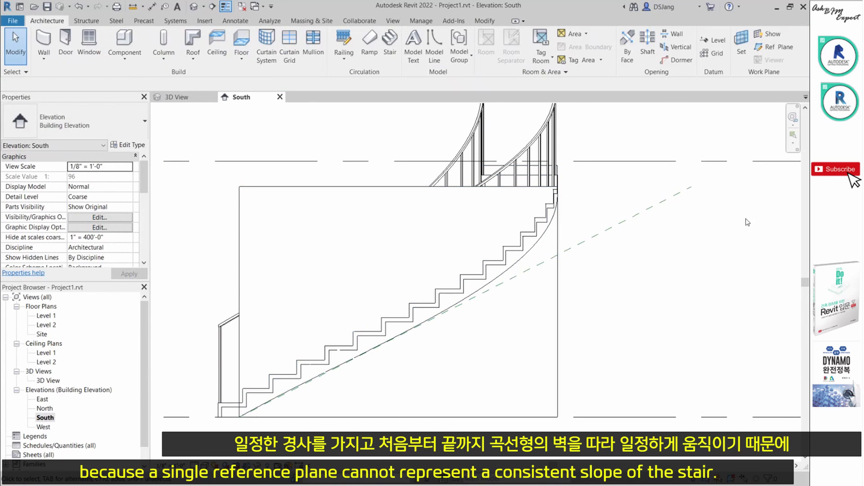
- Delete the sloped reference plane that runs under the curved stair
{"action": "left_click", "coordinate": [653, 209]}
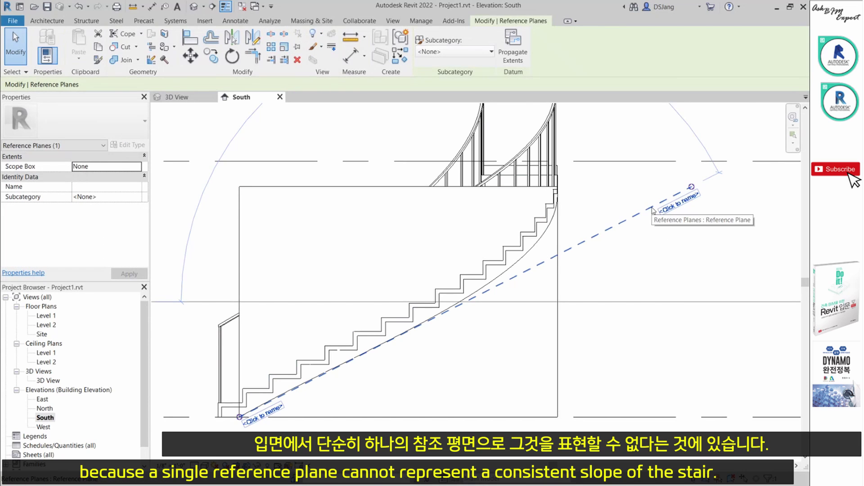
{"action": "key", "text": "Delete"}
{"action": "scroll", "coordinate": [648, 261], "scroll_direction": "down", "scroll_amount": 3}
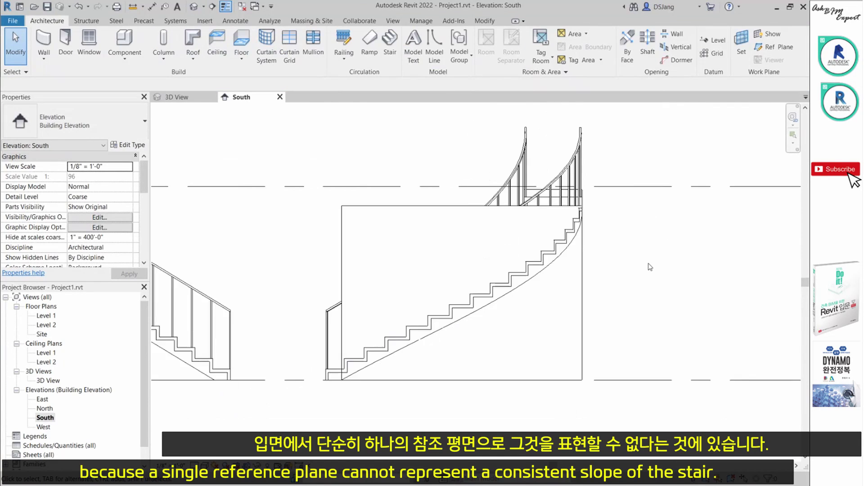
- Close the South elevation and inspect the straight and curved stairs with their walls in the 3D view
{"action": "left_click", "coordinate": [280, 98]}
{"action": "mouse_move", "coordinate": [495, 297]}
{"action": "middle_mouse_down", "text": "shift"}
{"action": "mouse_move", "coordinate": [651, 277]}
{"action": "mouse_move", "coordinate": [492, 299]}
{"action": "middle_mouse_up", "text": "shift"}
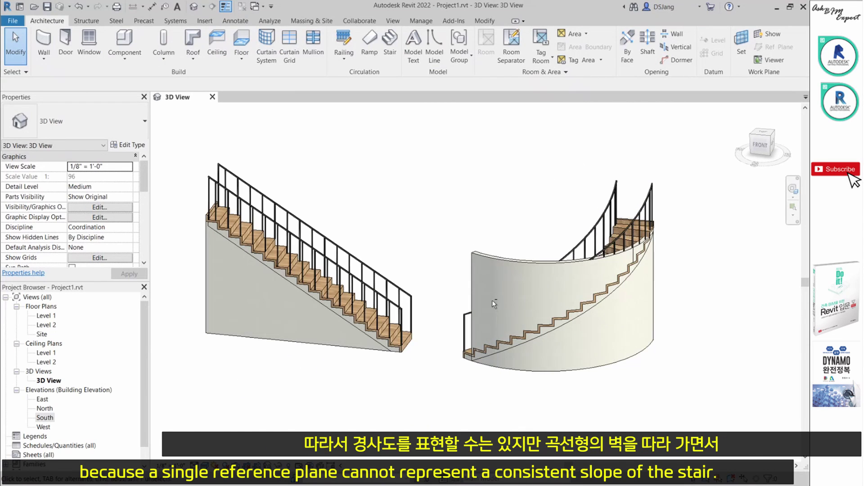
{"action": "middle_click_drag", "start_coordinate": [472, 381], "coordinate": [483, 393]}
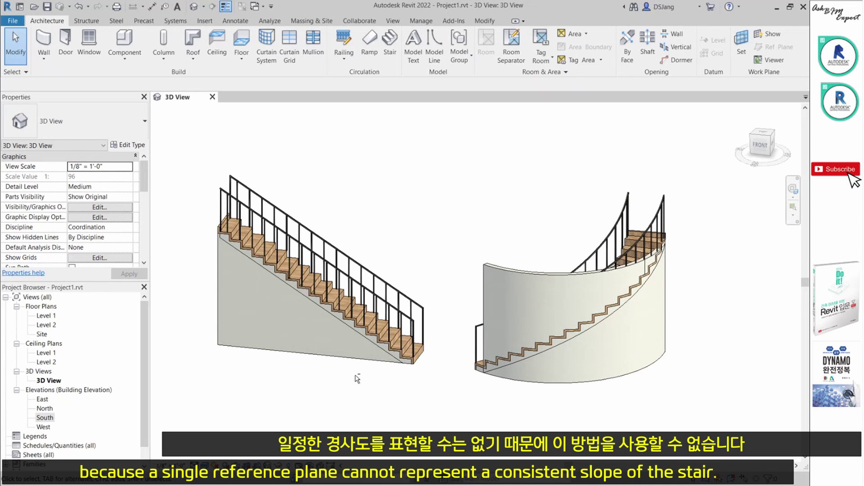
{"action": "middle_click_drag", "start_coordinate": [357, 378], "coordinate": [487, 412], "text": "shift"}
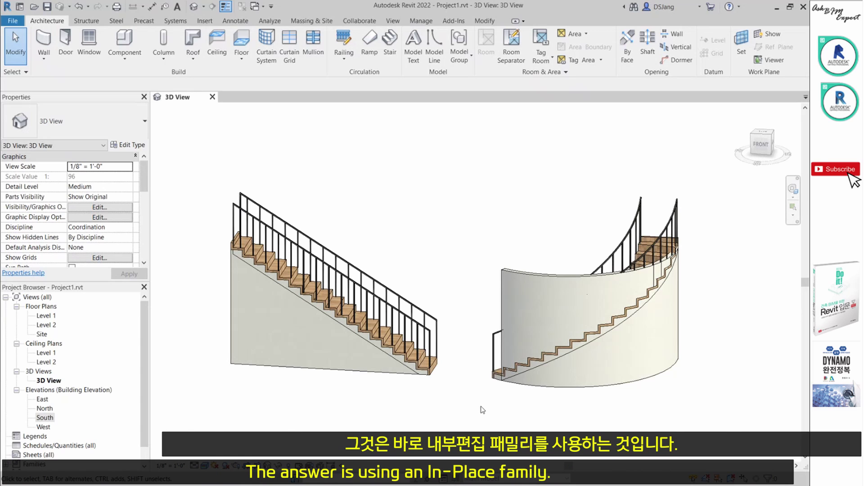
{"action": "left_click", "coordinate": [128, 54]}
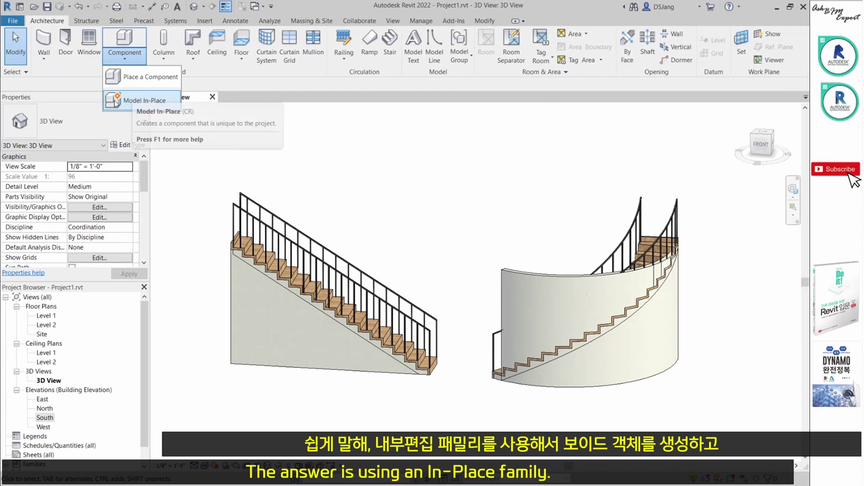
{"action": "left_click", "coordinate": [312, 146]}
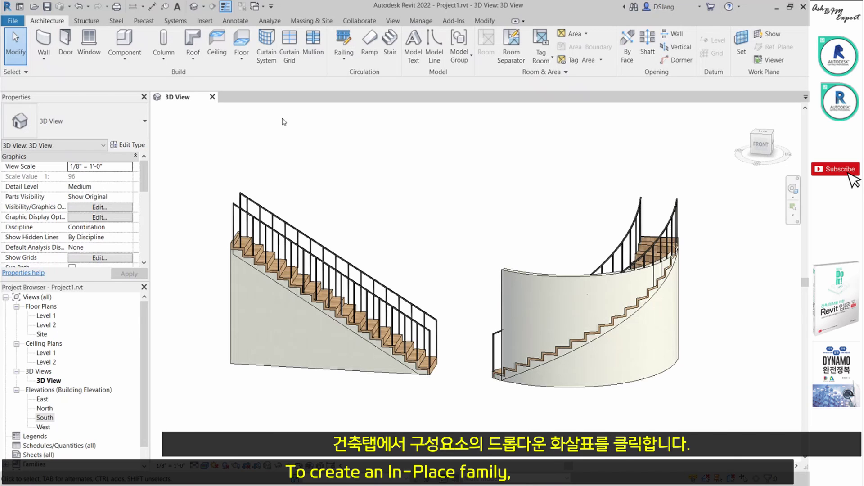
- Create an in-place component in the Generic Models category, accepting the default name
{"action": "left_click", "coordinate": [131, 64]}
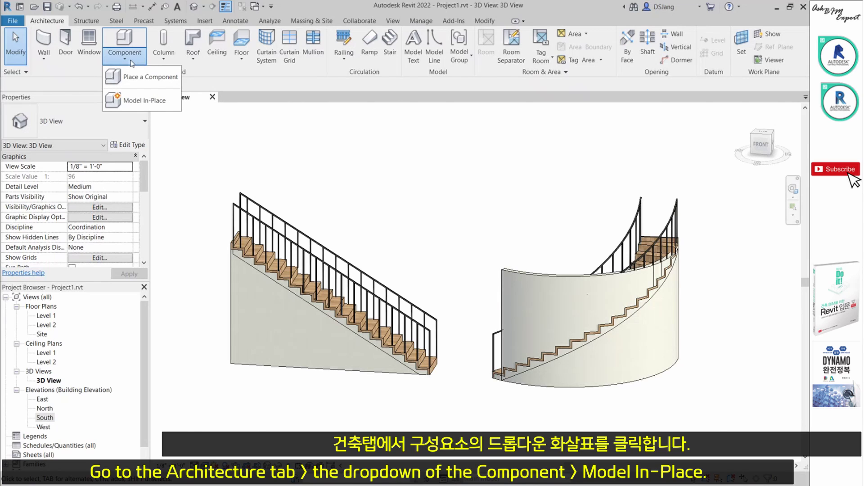
{"action": "left_click", "coordinate": [136, 102]}
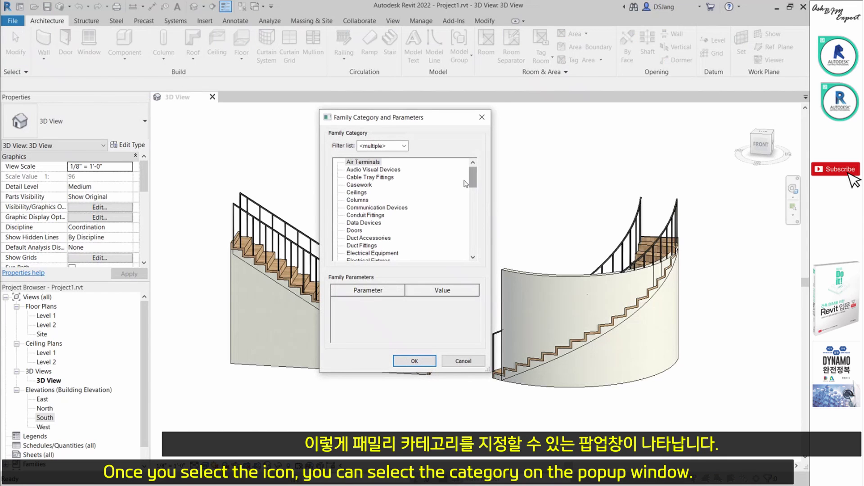
{"action": "left_click", "coordinate": [372, 163]}
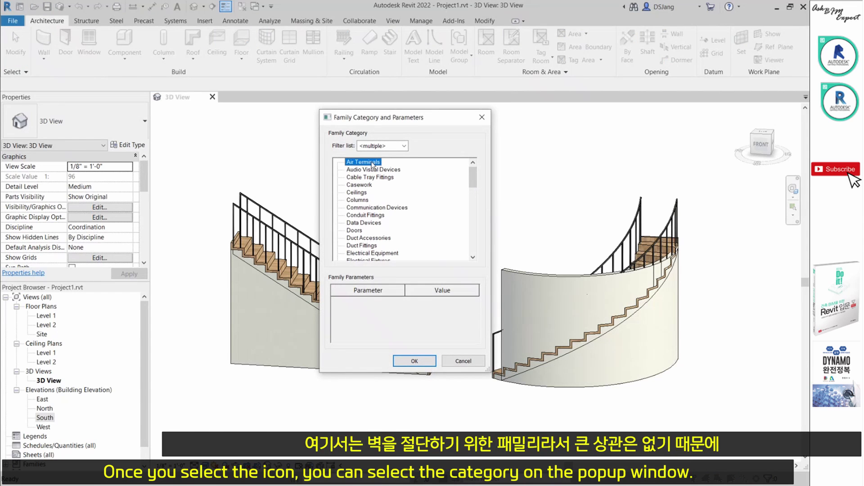
{"action": "key", "text": "g"}
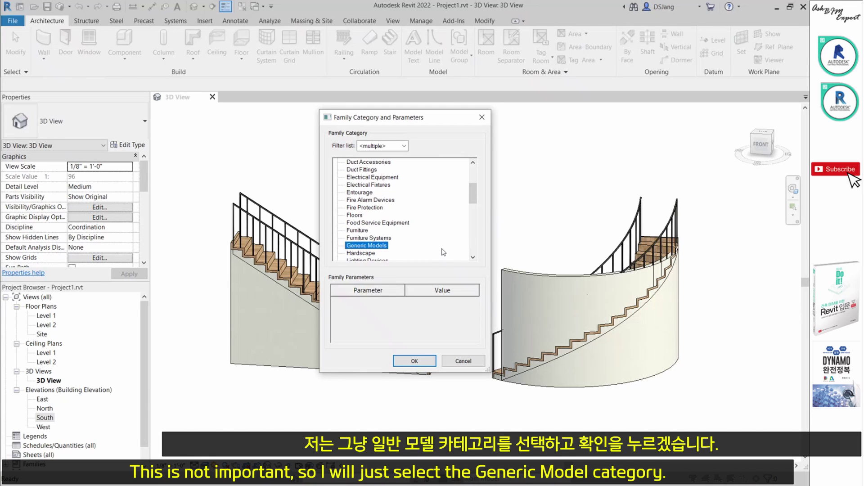
{"action": "left_click", "coordinate": [414, 361]}
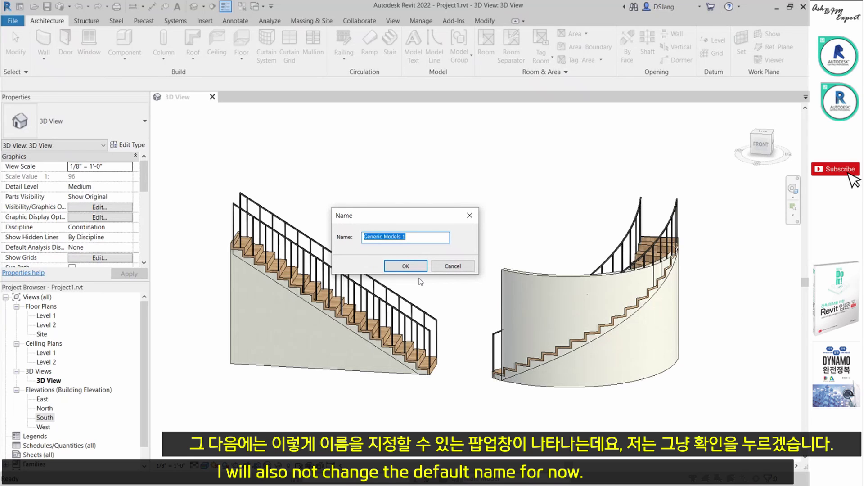
{"action": "left_click", "coordinate": [406, 266]}
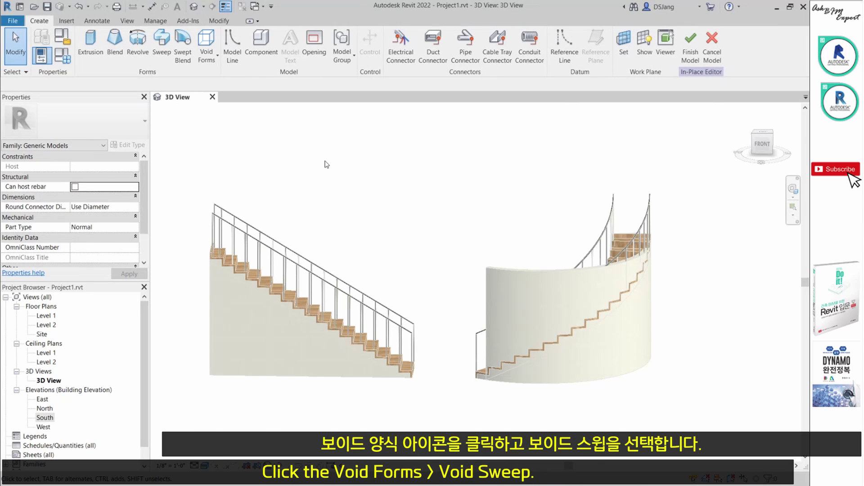
- Start a Void Sweep with a picked path and select the first 3D edges at the bottom of the curved stair's underside
{"action": "left_click", "coordinate": [207, 50]}
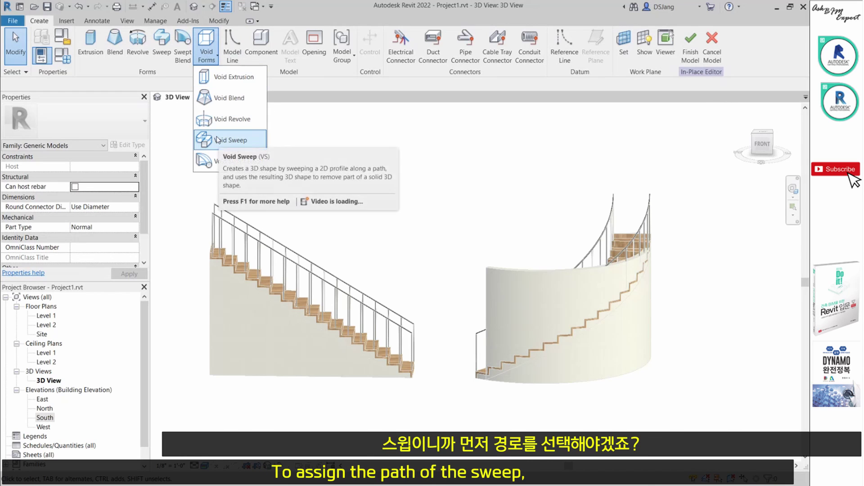
{"action": "left_click", "coordinate": [231, 141]}
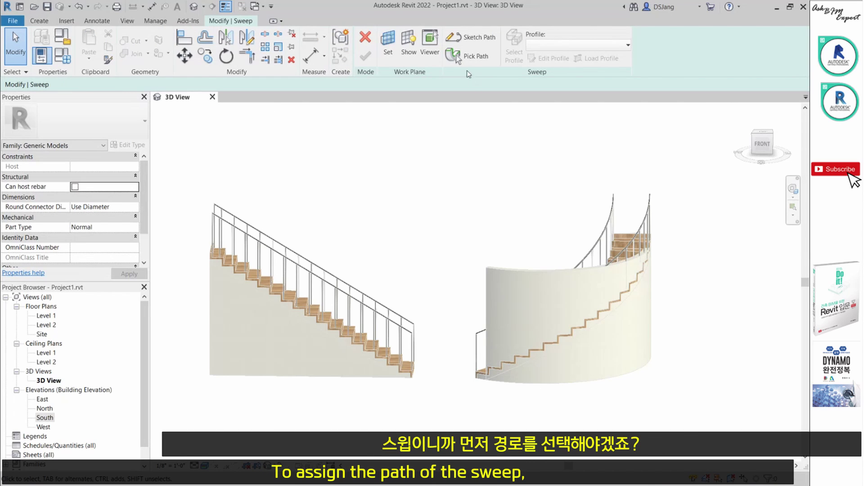
{"action": "left_click", "coordinate": [466, 56]}
{"action": "scroll", "coordinate": [428, 378], "scroll_direction": "up", "scroll_amount": 6}
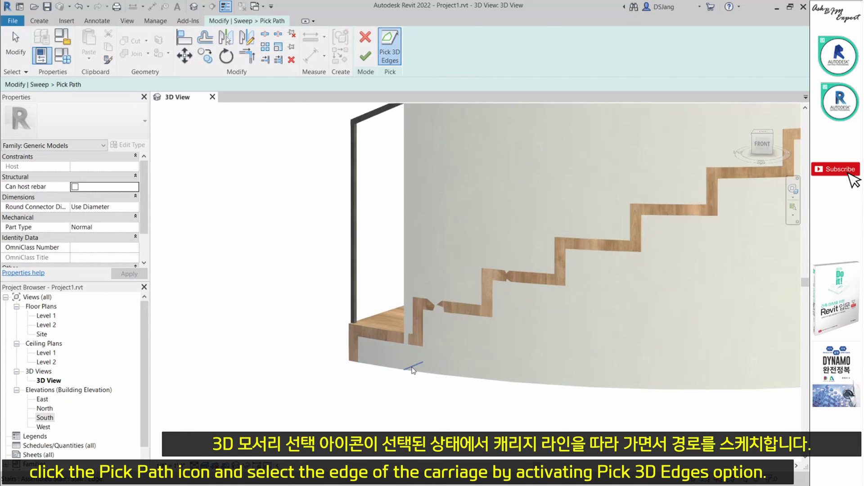
{"action": "left_click", "coordinate": [413, 365]}
{"action": "scroll", "coordinate": [416, 364], "scroll_direction": "up", "scroll_amount": 1}
{"action": "left_click", "coordinate": [423, 361]}
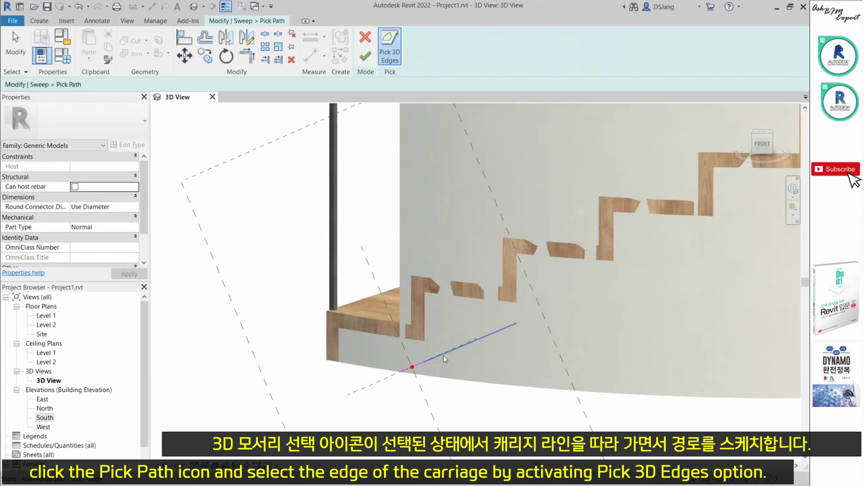
- Extend the sweep path by picking the consecutive underside edges along the middle of the curved stair
{"action": "middle_click_drag", "start_coordinate": [588, 318], "coordinate": [455, 378]}
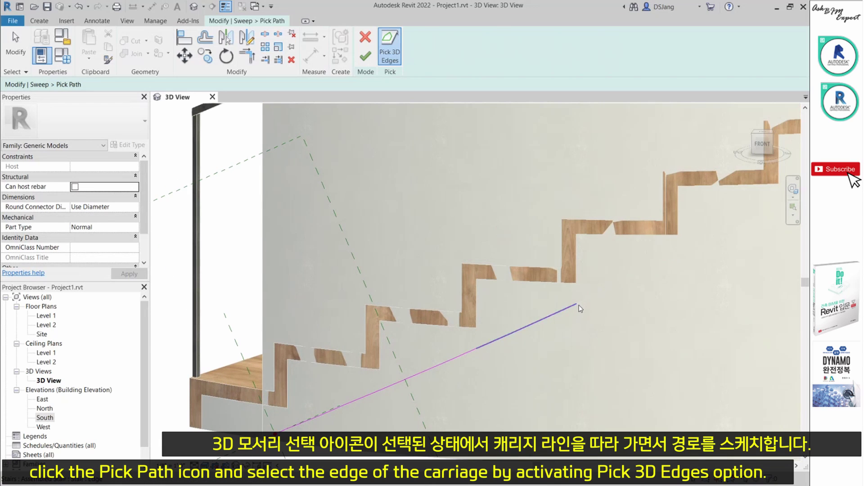
{"action": "middle_click_drag", "start_coordinate": [573, 307], "coordinate": [483, 369]}
{"action": "left_click", "coordinate": [478, 355]}
{"action": "left_click", "coordinate": [483, 365]}
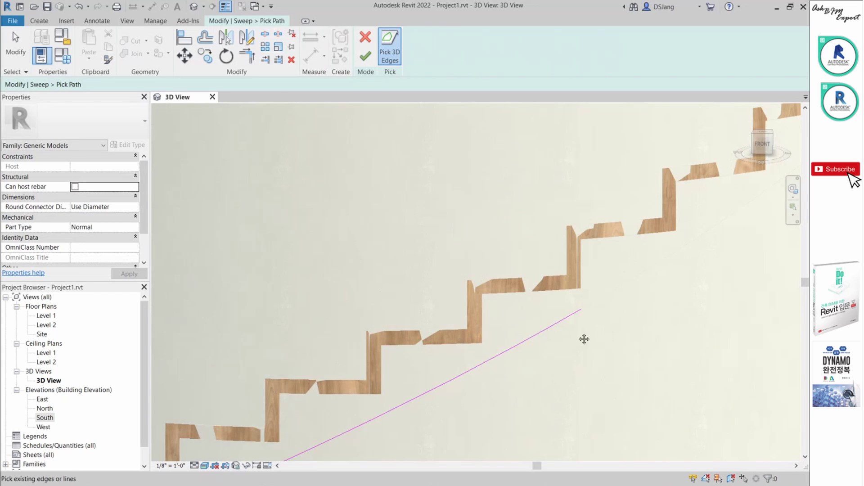
{"action": "middle_click_drag", "start_coordinate": [585, 339], "coordinate": [468, 413]}
{"action": "left_click", "coordinate": [464, 386]}
{"action": "middle_click_drag", "start_coordinate": [534, 352], "coordinate": [401, 419]}
{"action": "left_click", "coordinate": [452, 379]}
{"action": "middle_click_drag", "start_coordinate": [489, 381], "coordinate": [408, 443]}
{"action": "left_click", "coordinate": [461, 377]}
{"action": "middle_click_drag", "start_coordinate": [515, 351], "coordinate": [424, 418]}
{"action": "left_click", "coordinate": [457, 375]}
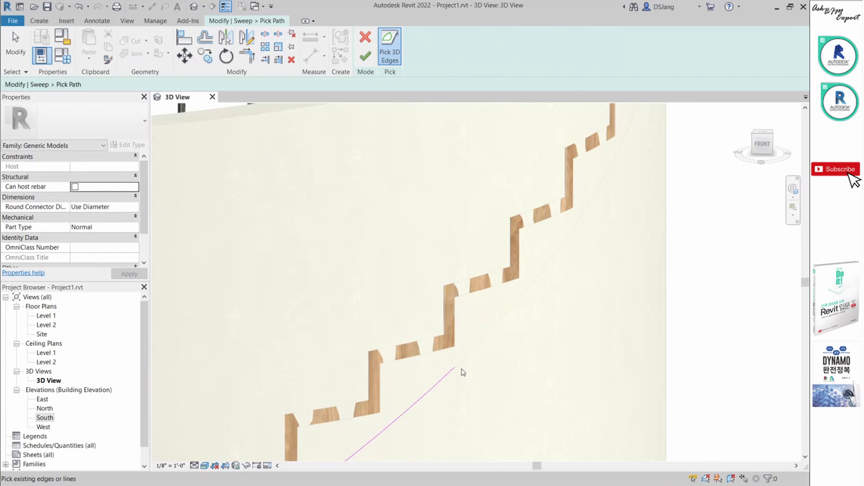
- Pick the remaining underside edges up to the top of the curved stair and finish the sweep path
{"action": "middle_click_drag", "start_coordinate": [562, 310], "coordinate": [429, 397]}
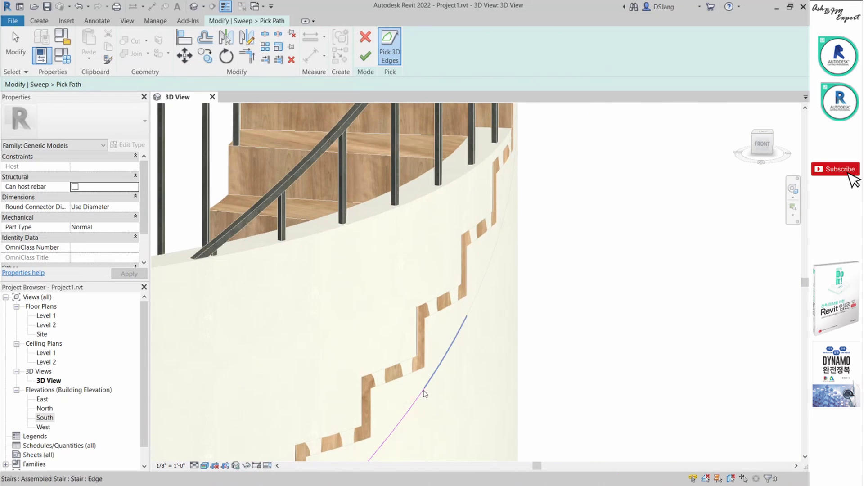
{"action": "left_click", "coordinate": [427, 389]}
{"action": "middle_click_drag", "start_coordinate": [472, 329], "coordinate": [449, 391]}
{"action": "left_click", "coordinate": [436, 373]}
{"action": "left_click", "coordinate": [437, 353]}
{"action": "middle_click_drag", "start_coordinate": [462, 287], "coordinate": [638, 329]}
{"action": "left_click", "coordinate": [429, 342]}
{"action": "scroll", "coordinate": [396, 401], "scroll_direction": "down", "scroll_amount": 6}
{"action": "middle_click_drag", "start_coordinate": [552, 330], "coordinate": [560, 297], "text": "shift"}
{"action": "left_click", "coordinate": [370, 64]}
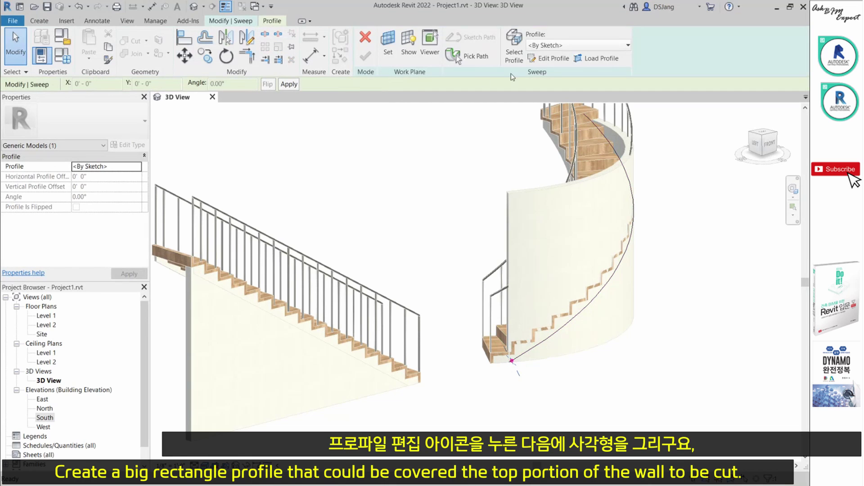
- Sketch a rectangular sweep profile about 5' wide and 9' high from the start point of the path
{"action": "left_click", "coordinate": [552, 58]}
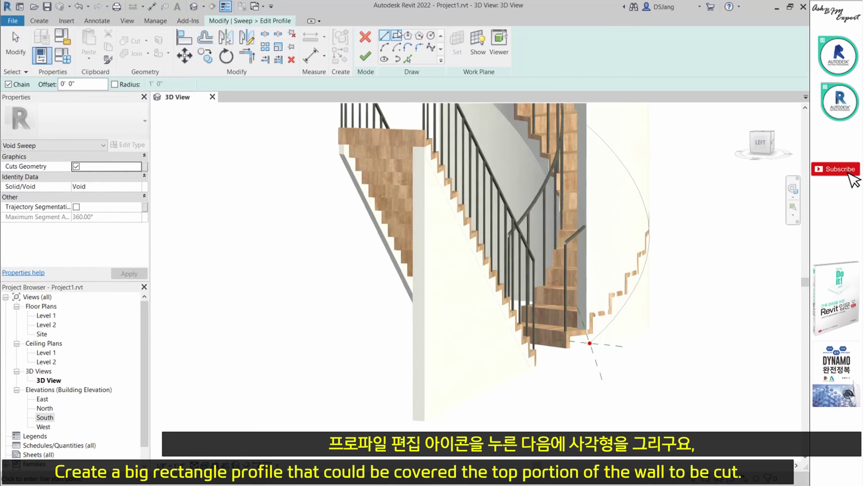
{"action": "left_click", "coordinate": [397, 35]}
{"action": "left_click", "coordinate": [590, 343]}
{"action": "scroll", "coordinate": [590, 344], "scroll_direction": "down", "scroll_amount": 2}
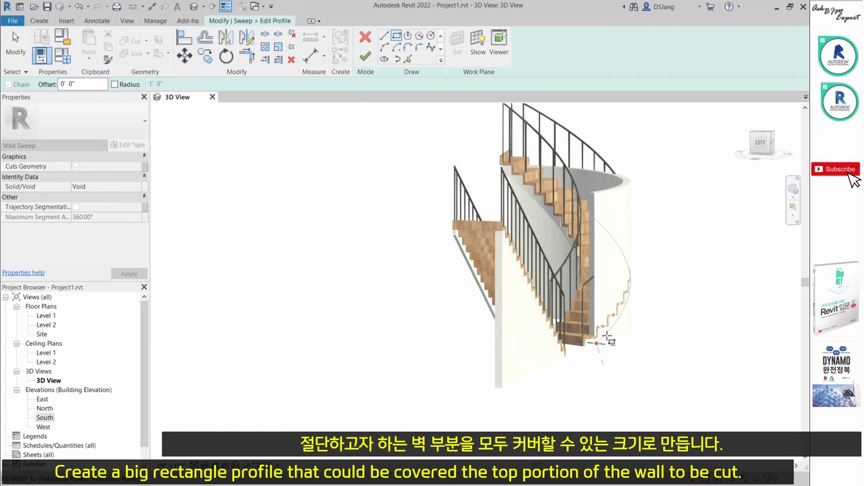
{"action": "key", "text": "Escape"}
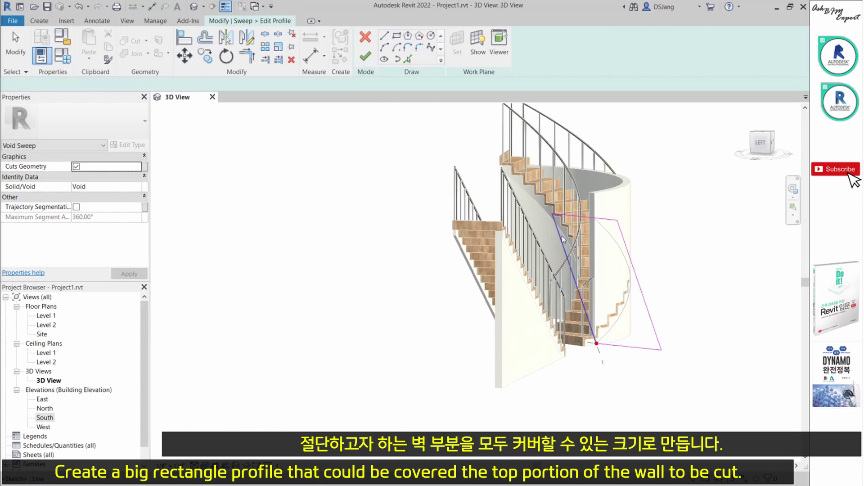
- Set the width of the rectangular profile to 8' by moving its inner vertical side
{"action": "left_click", "coordinate": [569, 263]}
{"action": "left_click", "coordinate": [580, 190]}
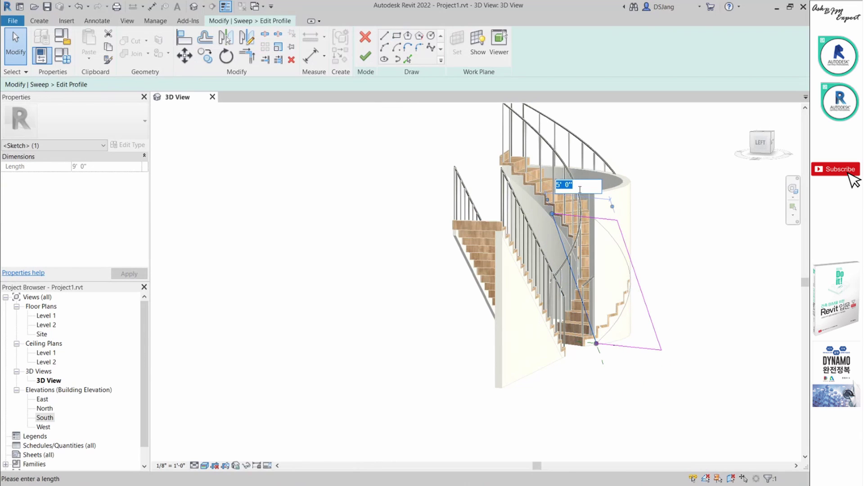
{"action": "type", "text": "8"}
{"action": "key", "text": "Return"}
{"action": "key", "text": "Escape"}
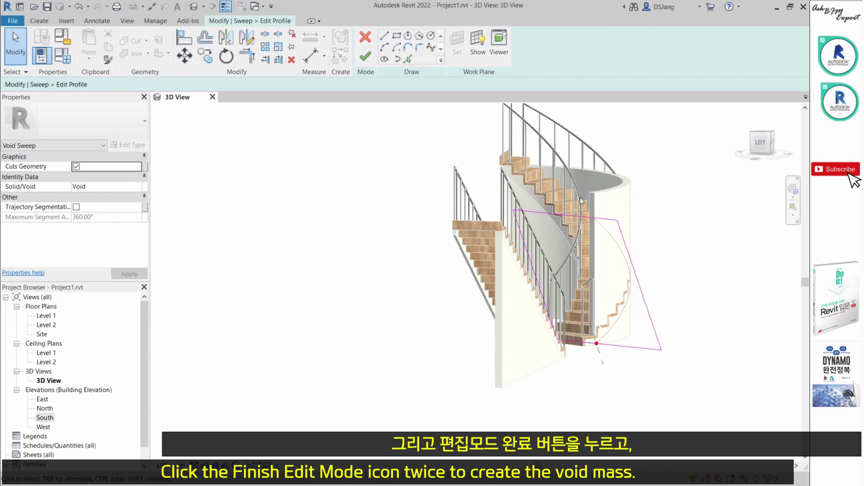
- Finish the profile and complete the void sweep around the curved wall
{"action": "left_click", "coordinate": [365, 56]}
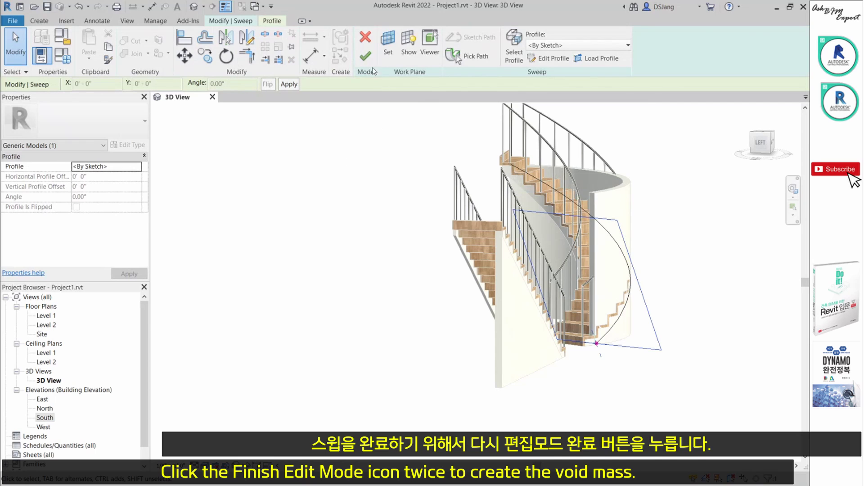
{"action": "left_click", "coordinate": [365, 56]}
{"action": "middle_click_drag", "start_coordinate": [535, 298], "coordinate": [429, 355]}
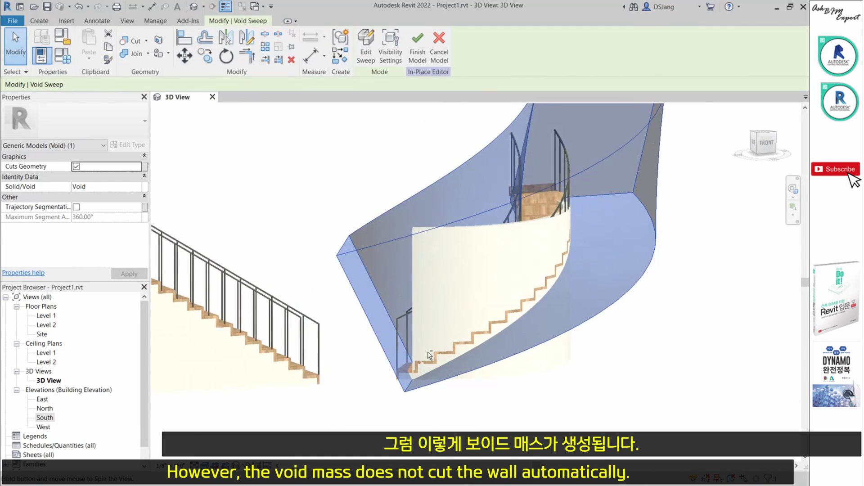
{"action": "left_click", "coordinate": [569, 389]}
{"action": "middle_click_drag", "start_coordinate": [514, 383], "coordinate": [551, 383], "text": "shift"}
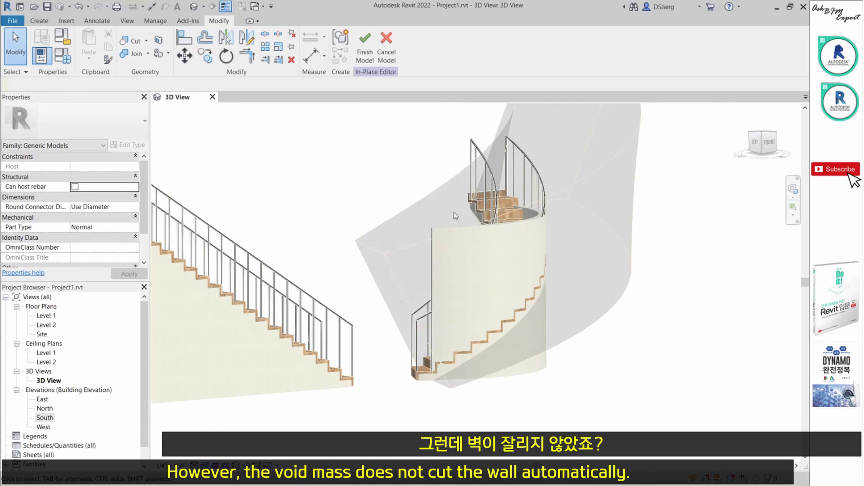
{"action": "middle_click_drag", "start_coordinate": [466, 277], "coordinate": [538, 354], "text": "shift"}
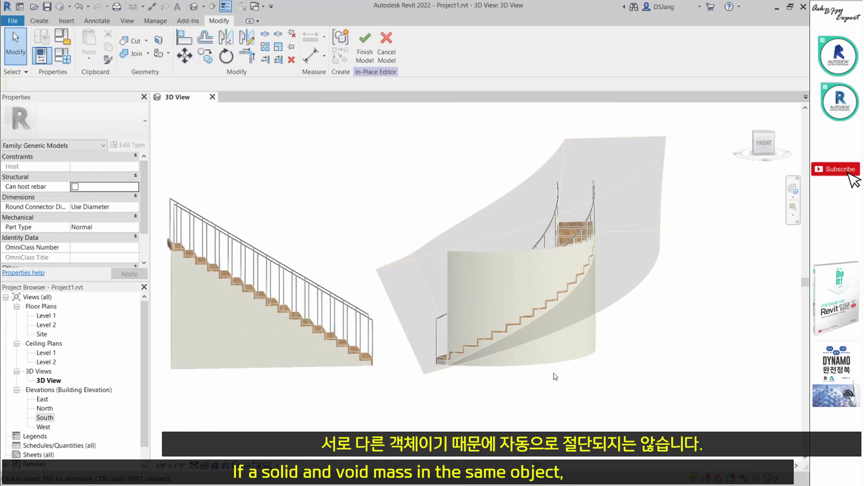
- Cut the curved wall with the void sweep around it and finish the in-place model
{"action": "middle_click_drag", "start_coordinate": [555, 376], "coordinate": [521, 375], "text": "shift"}
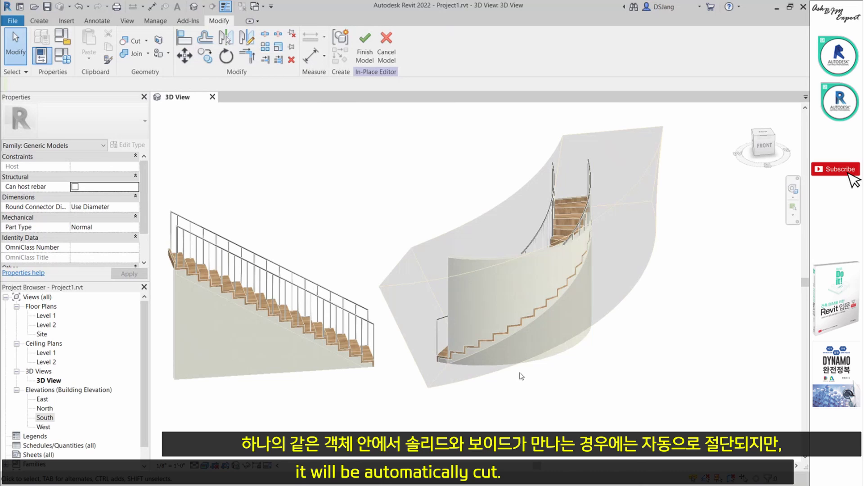
{"action": "middle_click_drag", "start_coordinate": [328, 372], "coordinate": [512, 371], "text": "shift"}
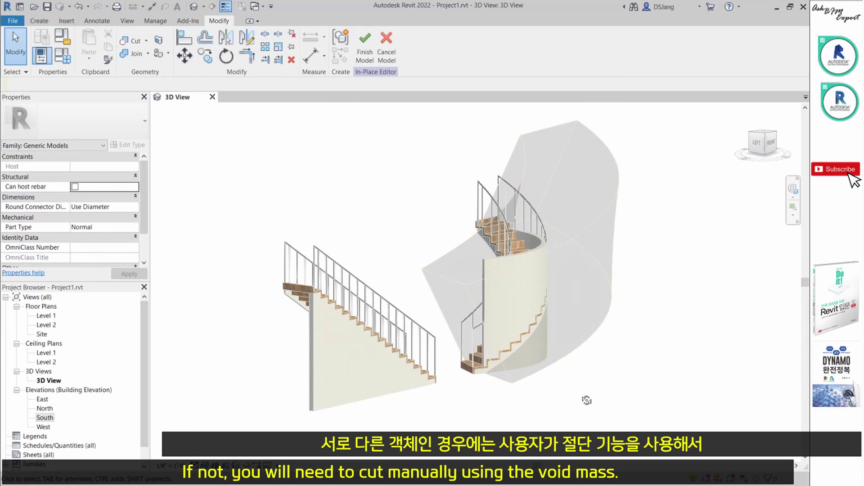
{"action": "middle_click_drag", "start_coordinate": [585, 395], "coordinate": [522, 397], "text": "shift"}
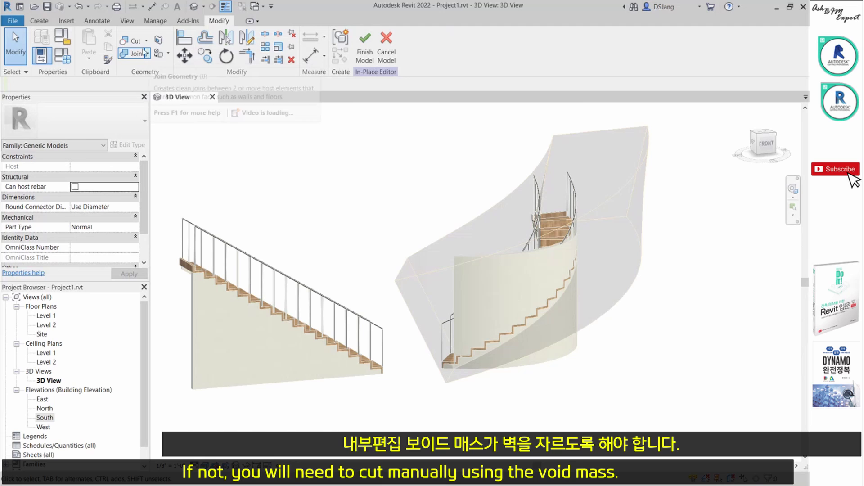
{"action": "left_click", "coordinate": [131, 40]}
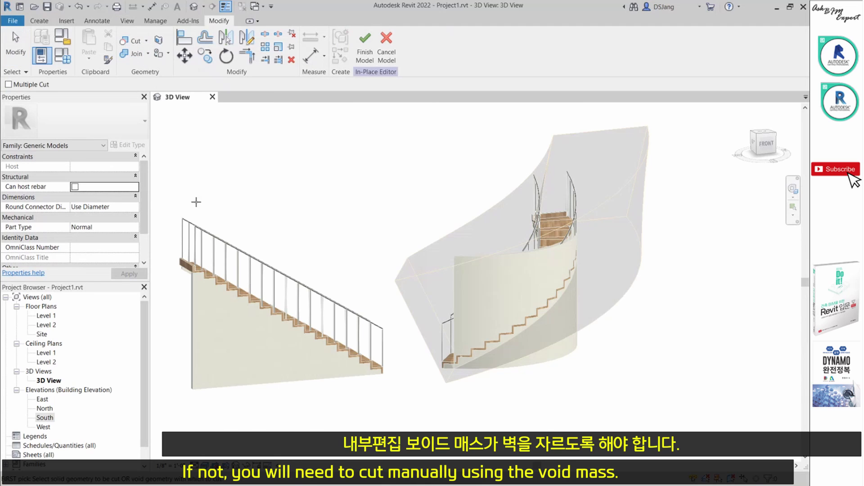
{"action": "middle_click_drag", "start_coordinate": [423, 403], "coordinate": [417, 402], "text": "shift"}
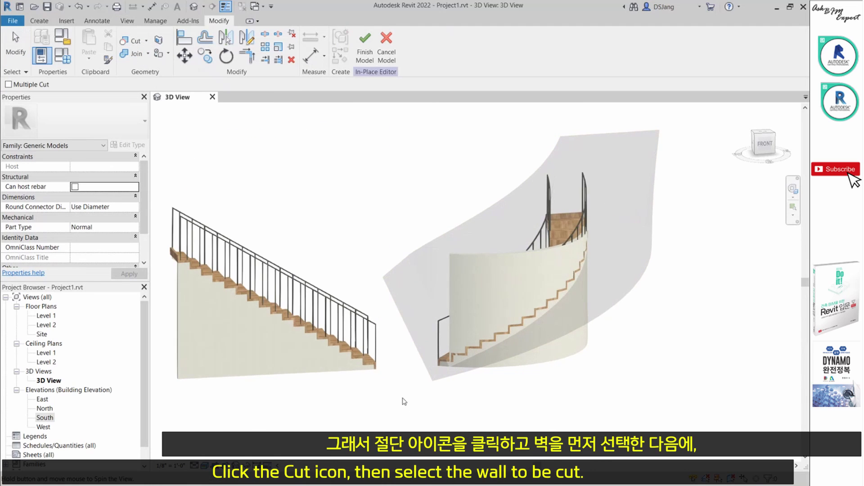
{"action": "key", "text": "Escape"}
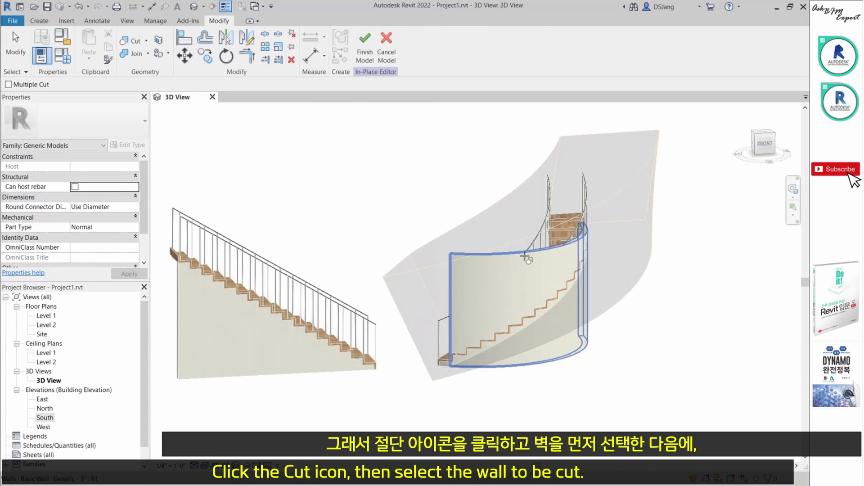
{"action": "left_click", "coordinate": [523, 258]}
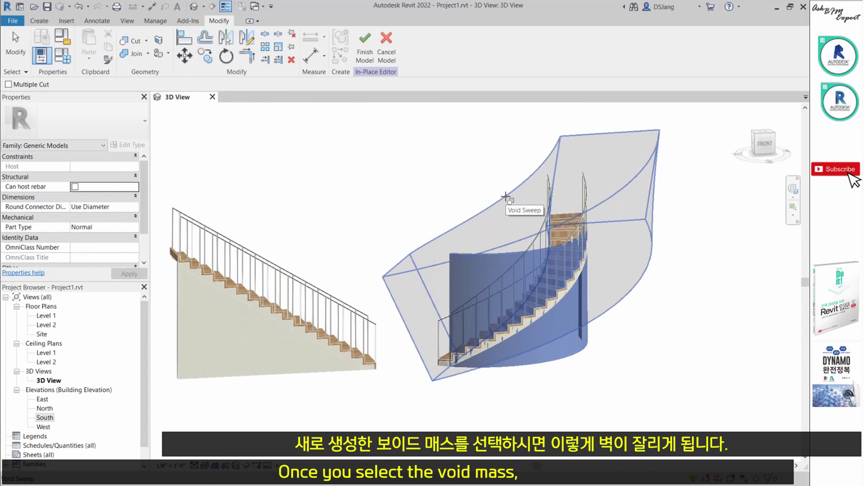
{"action": "left_click", "coordinate": [506, 197]}
{"action": "mouse_move", "coordinate": [567, 385]}
{"action": "middle_mouse_down", "text": "shift"}
{"action": "mouse_move", "coordinate": [518, 382]}
{"action": "mouse_move", "coordinate": [525, 387]}
{"action": "mouse_move", "coordinate": [644, 310]}
{"action": "mouse_move", "coordinate": [576, 371]}
{"action": "middle_mouse_up", "text": "shift"}
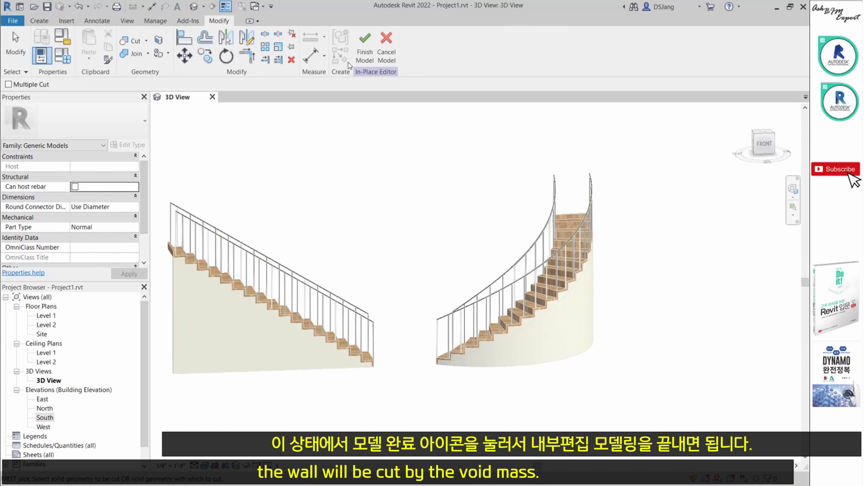
{"action": "left_click", "coordinate": [364, 43]}
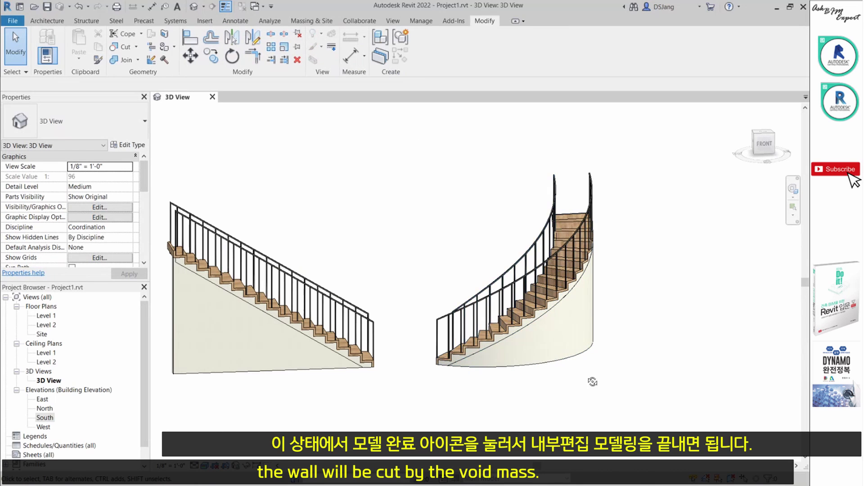
{"action": "middle_click_drag", "start_coordinate": [593, 382], "coordinate": [183, 324], "text": "shift"}
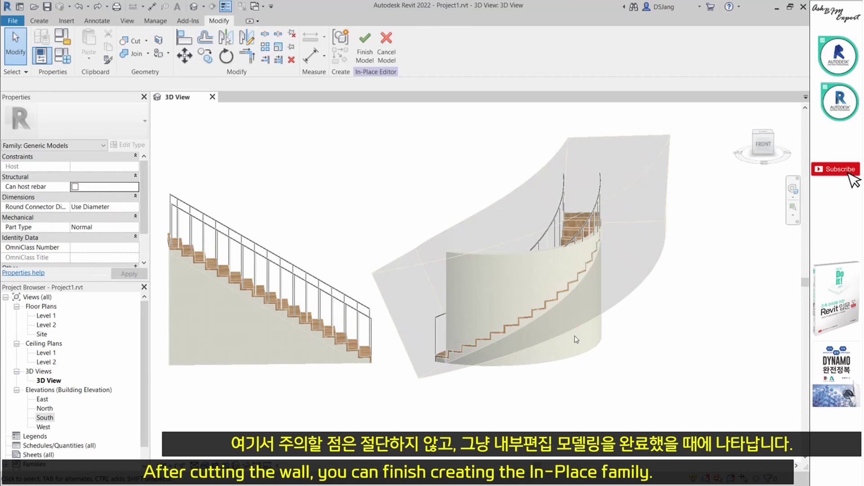
- Try to finish the in-place model with the void sweep not cutting the wall, and cancel the attempt
{"action": "middle_click_drag", "start_coordinate": [590, 342], "coordinate": [625, 207], "text": "shift"}
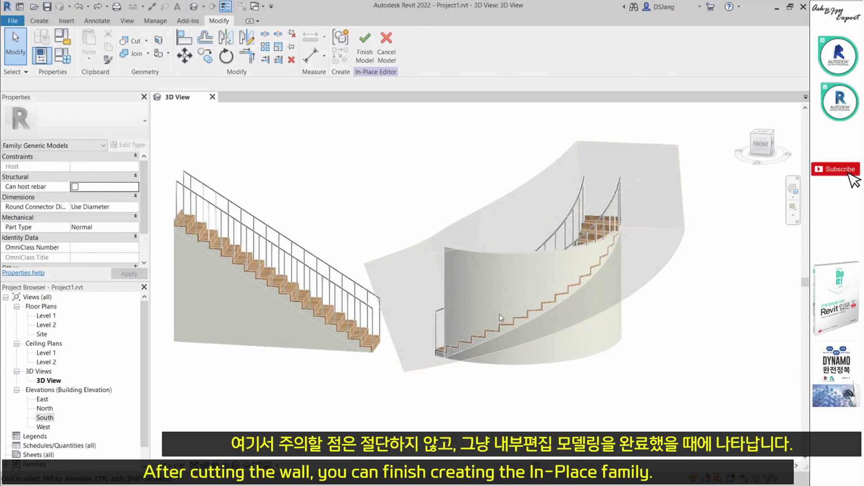
{"action": "middle_click_drag", "start_coordinate": [534, 362], "coordinate": [556, 333], "text": "shift"}
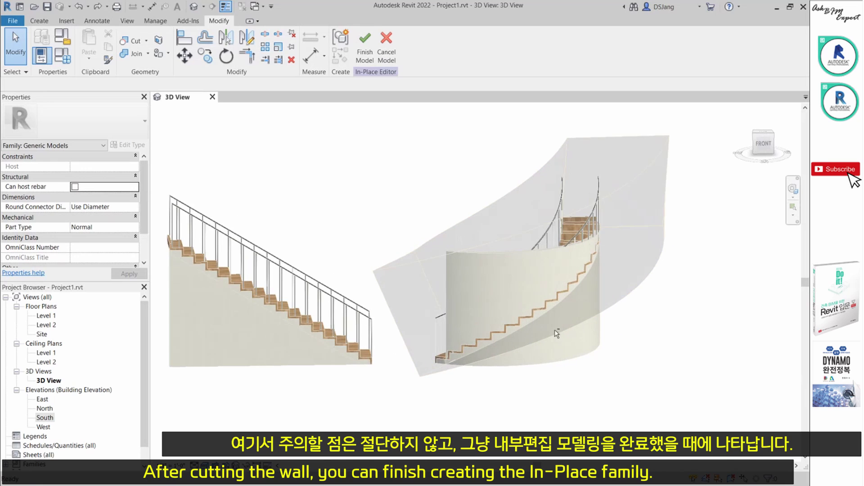
{"action": "left_click", "coordinate": [365, 53]}
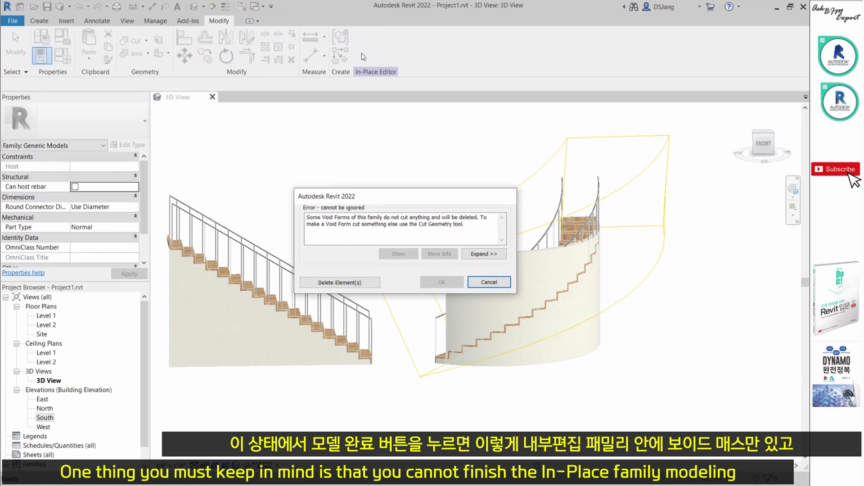
{"action": "left_click_drag", "start_coordinate": [397, 196], "coordinate": [337, 116]}
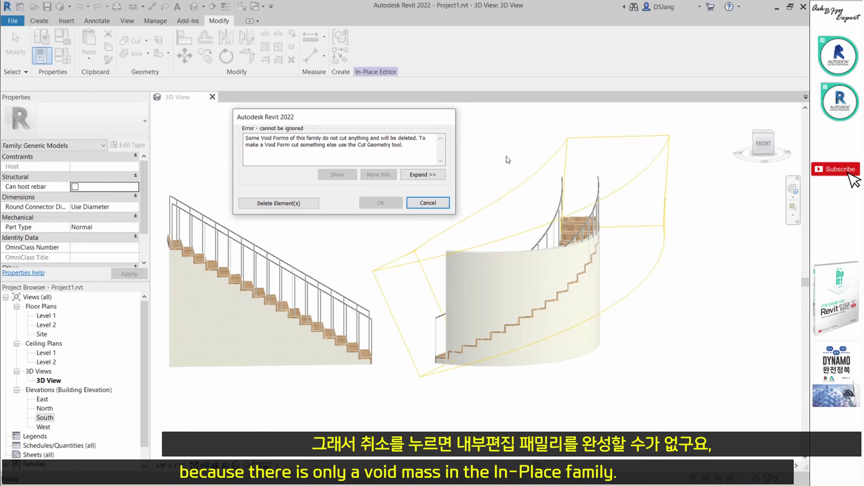
{"action": "left_click", "coordinate": [428, 203]}
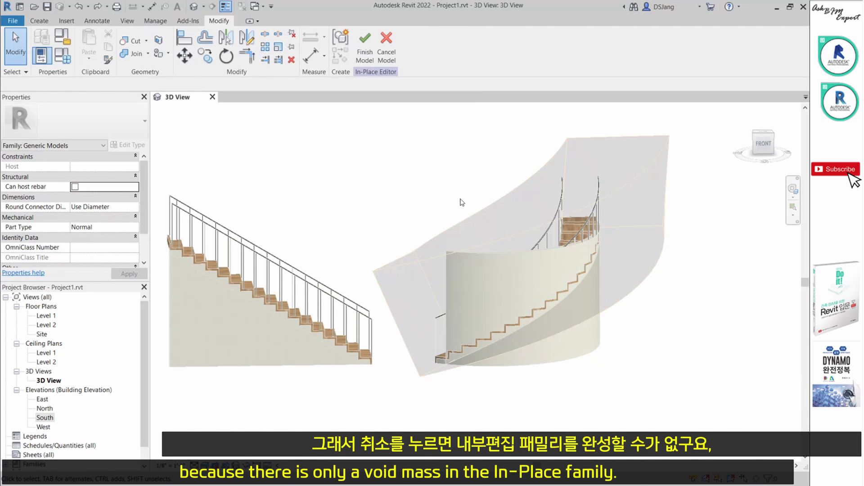
- Try to finish the model again by deleting the unused void form, and decline the deletion of the empty family
{"action": "left_click", "coordinate": [365, 53]}
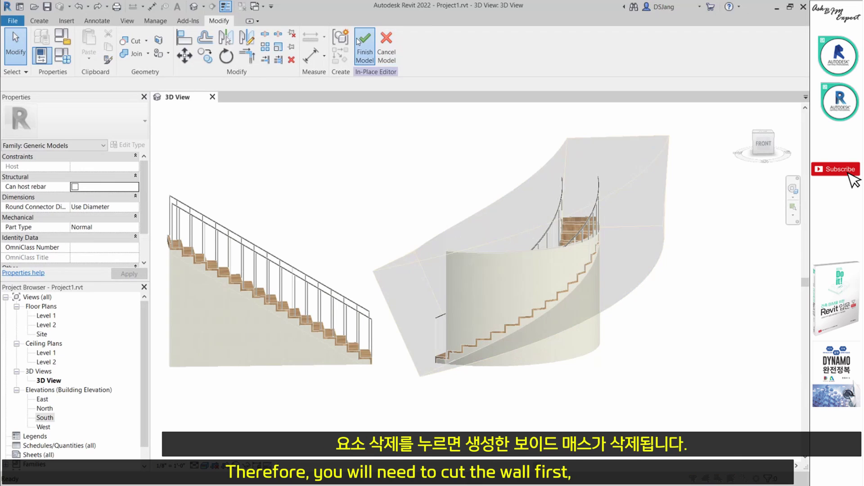
{"action": "left_click", "coordinate": [355, 285]}
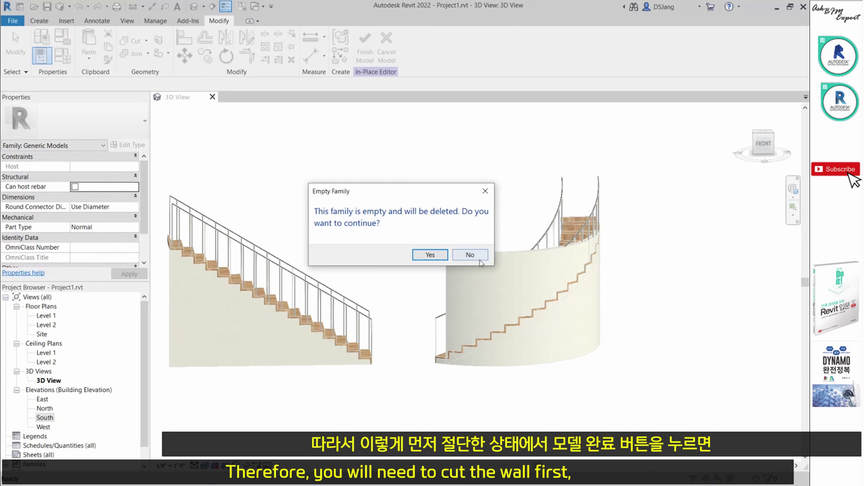
{"action": "left_click", "coordinate": [468, 254]}
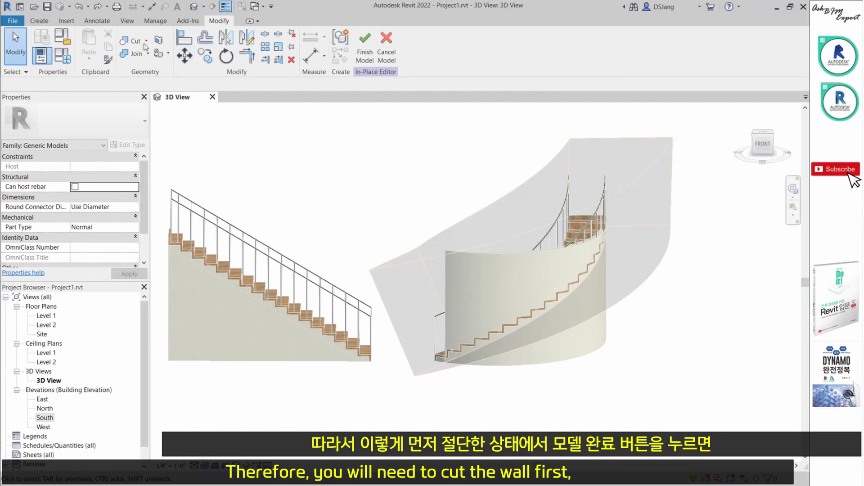
- Apply Cut Geometry to the curved wall using the void sweep, and finish the in-place family
{"action": "left_click", "coordinate": [136, 40]}
{"action": "left_click", "coordinate": [450, 252]}
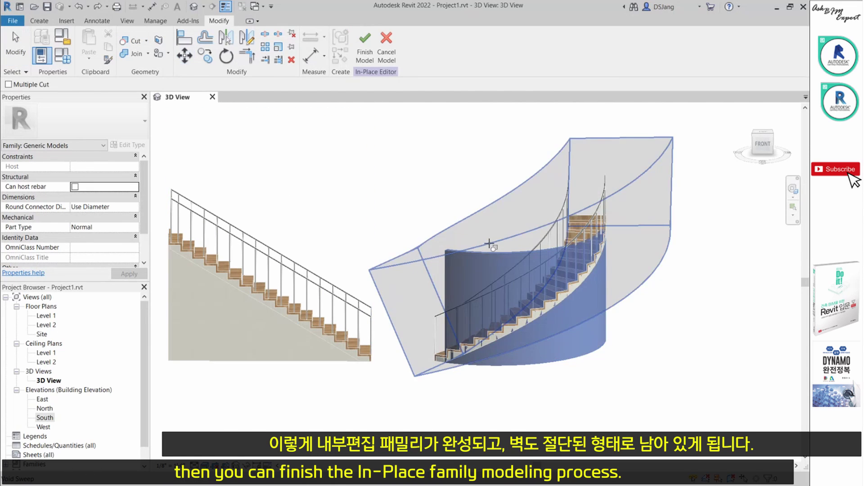
{"action": "left_click", "coordinate": [490, 243]}
{"action": "left_click", "coordinate": [365, 52]}
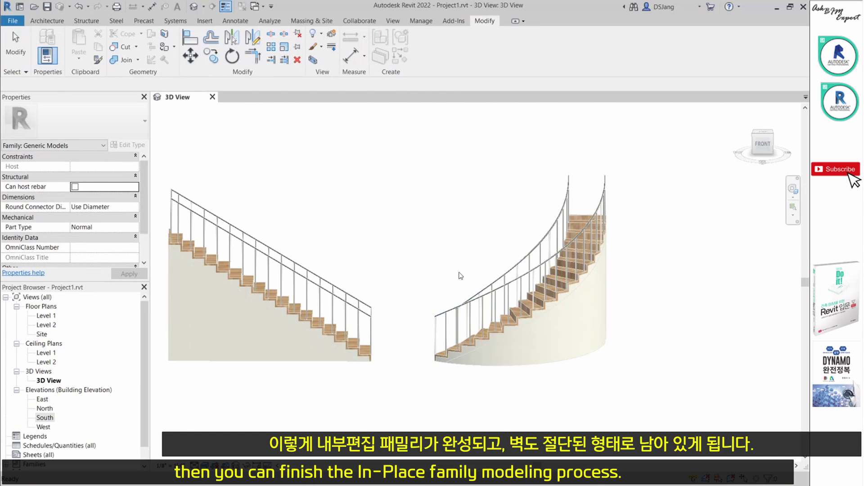
- Examine the cut curved wall and the stair's underside from the front, the back and close up
{"action": "middle_click_drag", "start_coordinate": [440, 371], "coordinate": [465, 382], "text": "shift"}
{"action": "left_click_drag", "start_coordinate": [403, 367], "coordinate": [428, 374], "text": "shift"}
{"action": "middle_click_drag", "start_coordinate": [428, 374], "coordinate": [342, 333], "text": "shift"}
{"action": "scroll", "coordinate": [601, 327], "scroll_direction": "up", "scroll_amount": 6}
{"action": "middle_click_drag", "start_coordinate": [513, 331], "coordinate": [382, 375], "text": "shift"}
{"action": "scroll", "coordinate": [324, 177], "scroll_direction": "up", "scroll_amount": 1}
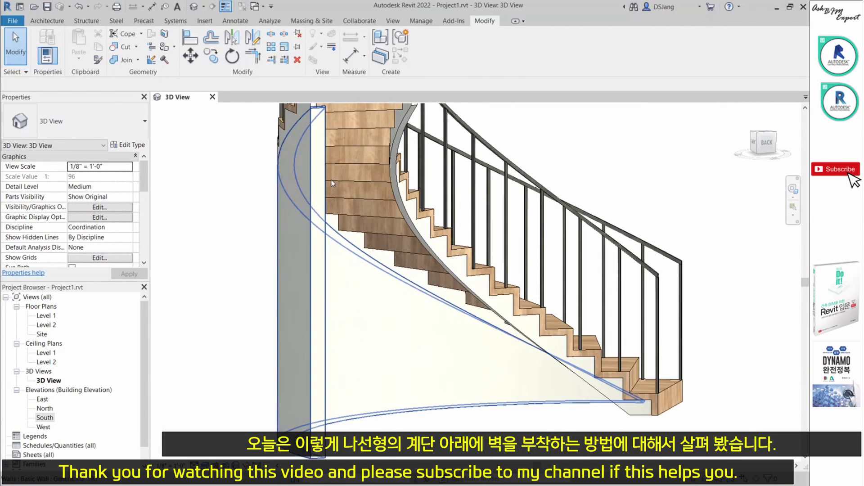
{"action": "middle_click_drag", "start_coordinate": [428, 247], "coordinate": [590, 368], "text": "shift"}
{"action": "middle_click_drag", "start_coordinate": [511, 371], "coordinate": [464, 407]}
{"action": "scroll", "coordinate": [625, 371], "scroll_direction": "down", "scroll_amount": 2}
{"action": "scroll", "coordinate": [625, 371], "scroll_direction": "down", "scroll_amount": 2}
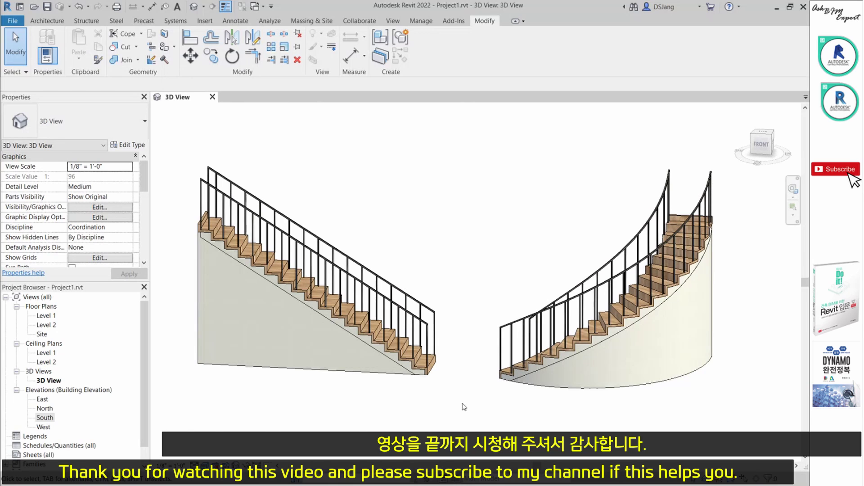